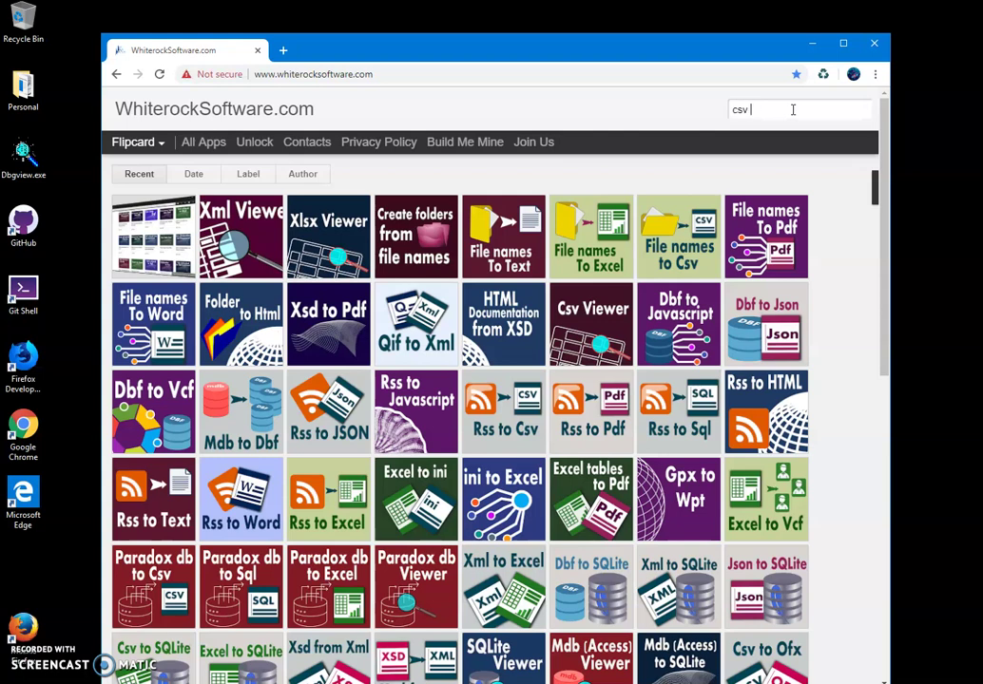
# Step: Search the site for "csv vi", open the Csv Viewer page and download its setup archive
pyautogui.write('vi')
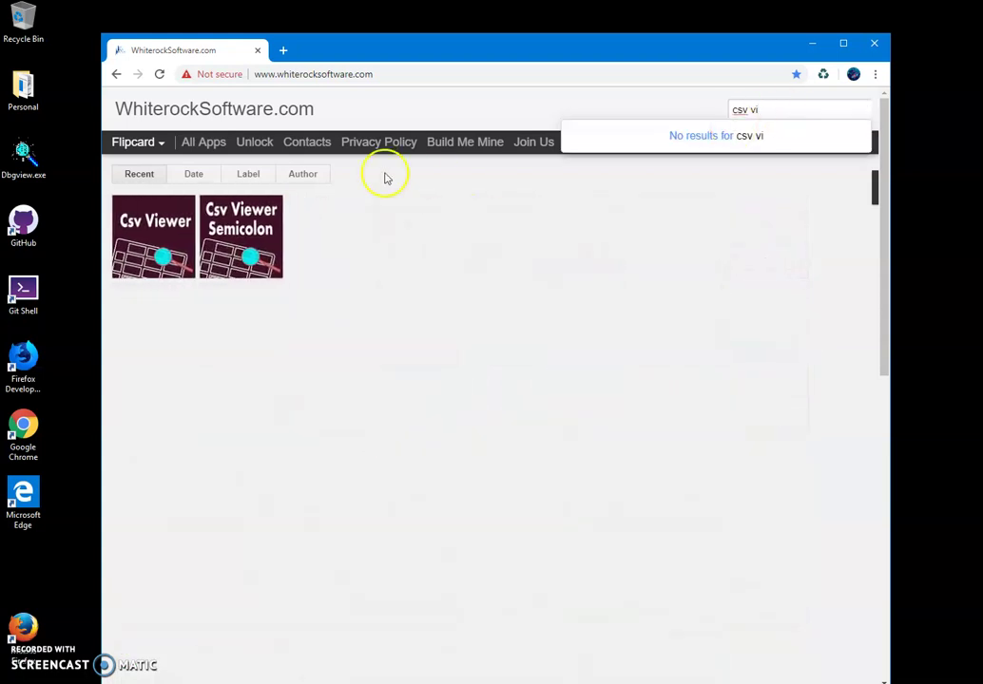
pyautogui.click(157, 221)
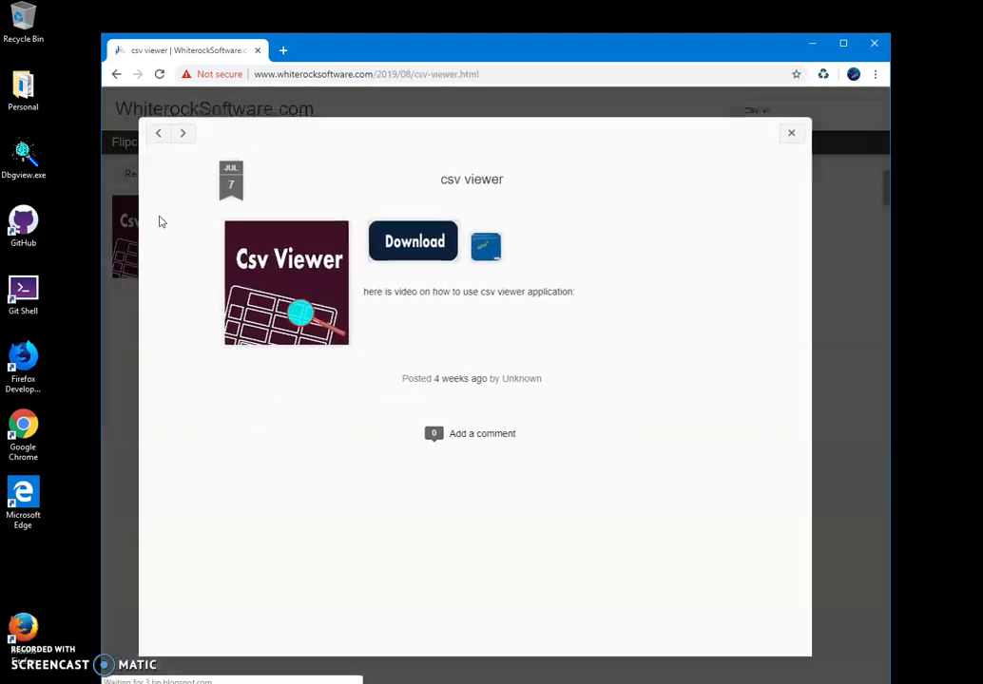
pyautogui.click(445, 243)
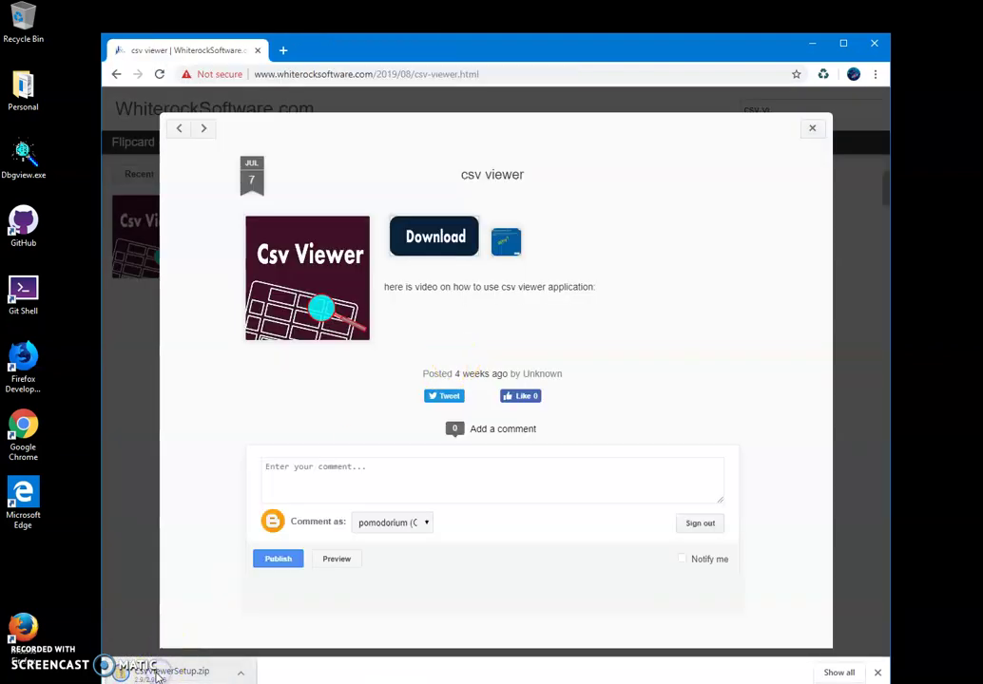
# Step: Install CsvViewer by running CsvViewerSetup.msi from the downloaded archive despite the SmartScreen block, and clear away the archive and browser windows
pyautogui.click(159, 672)
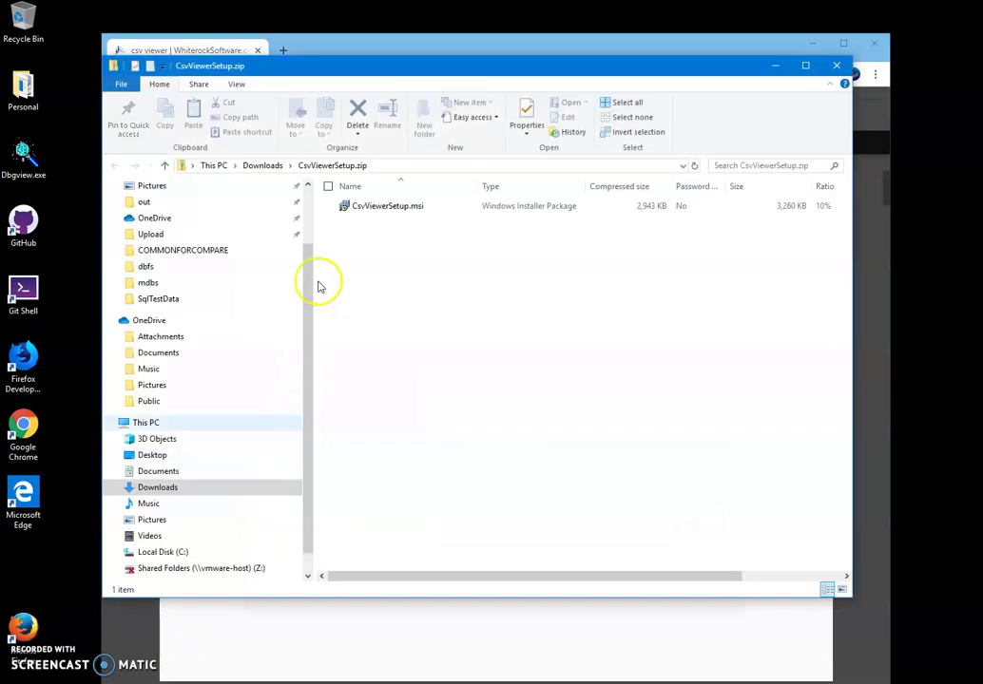
pyautogui.doubleClick(372, 207)
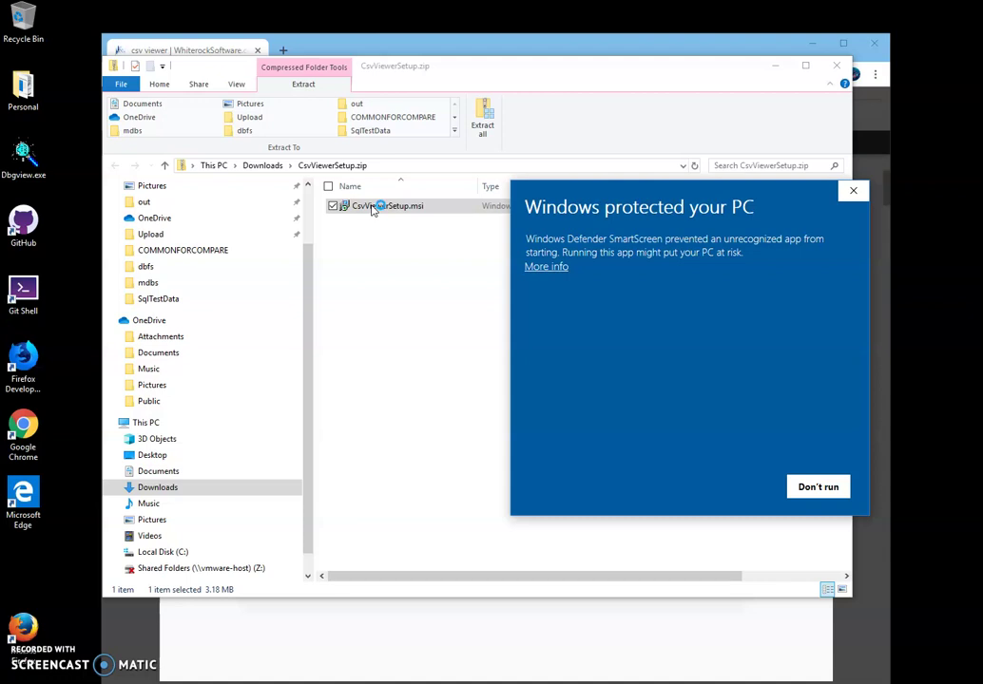
pyautogui.click(537, 269)
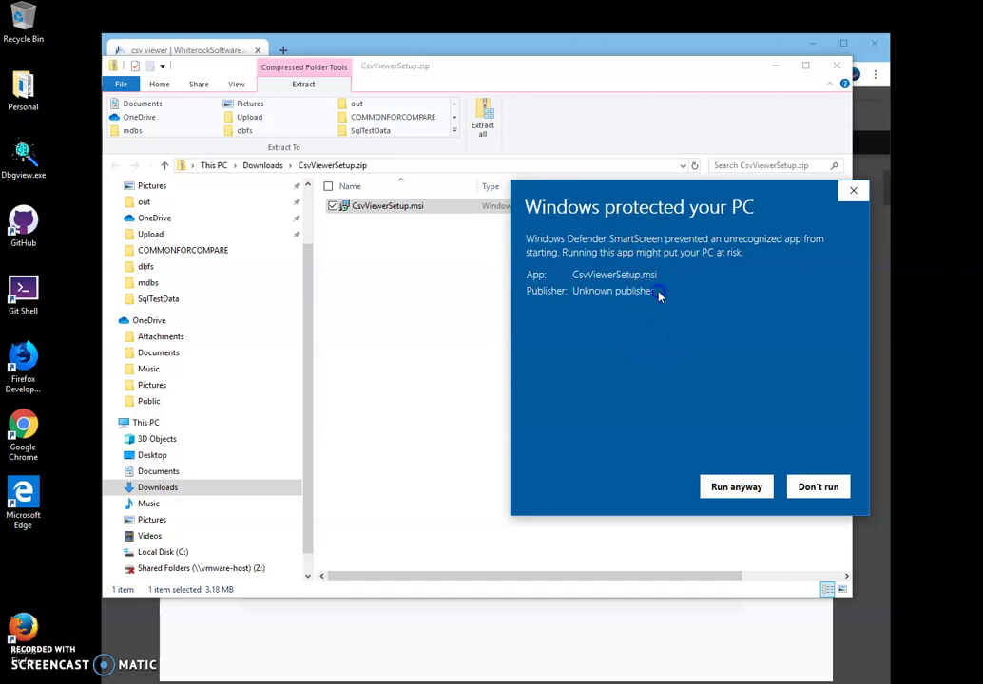
pyautogui.moveTo(658, 296); pyautogui.dragTo(521, 291)
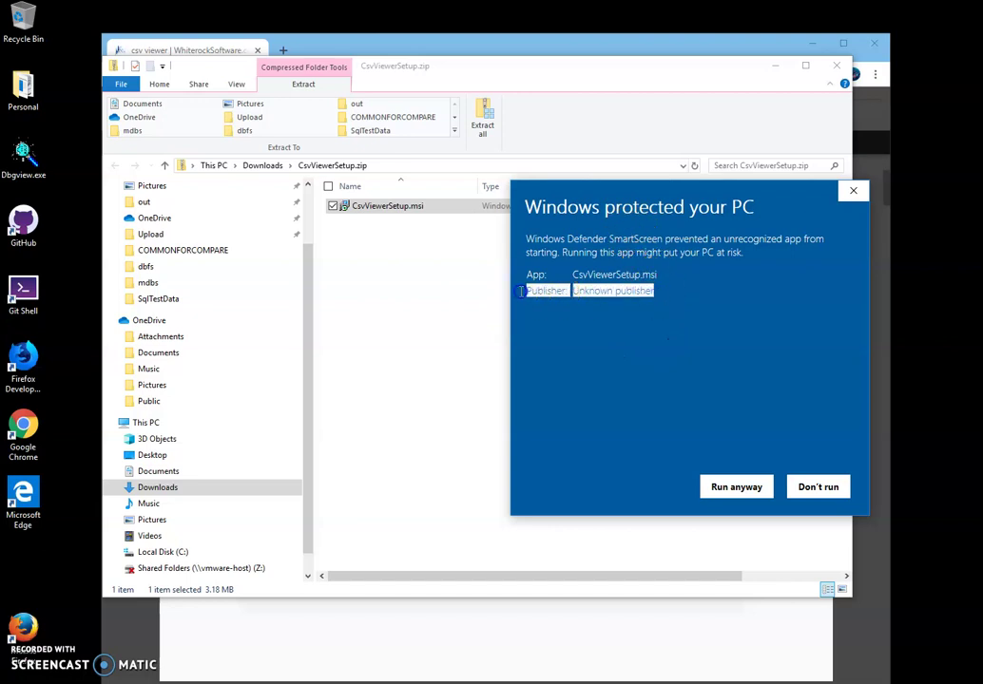
pyautogui.click(729, 487)
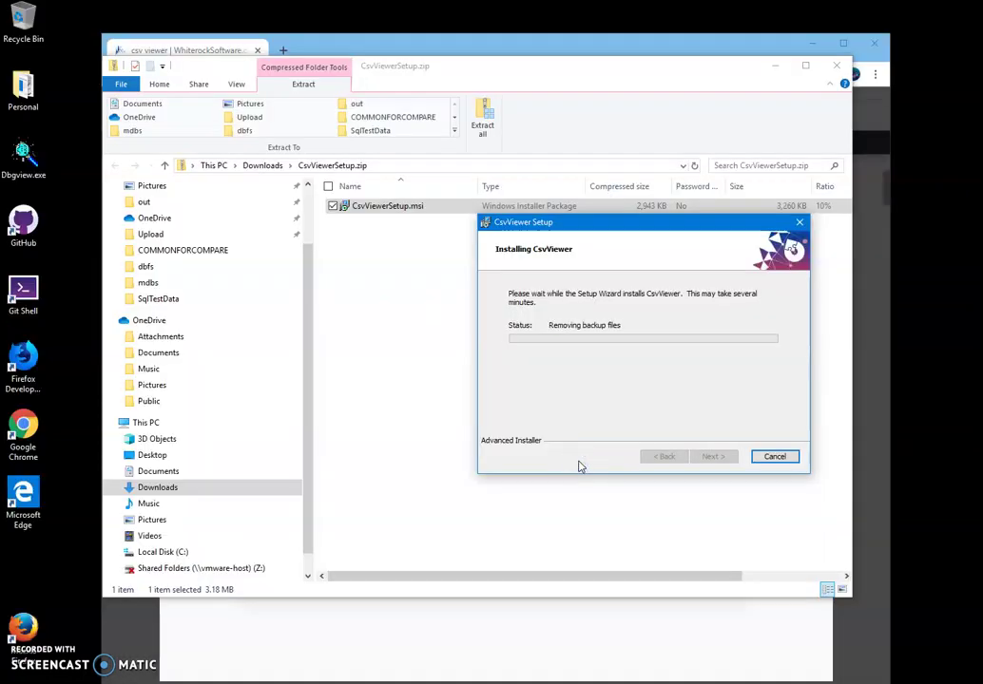
pyautogui.click(711, 458)
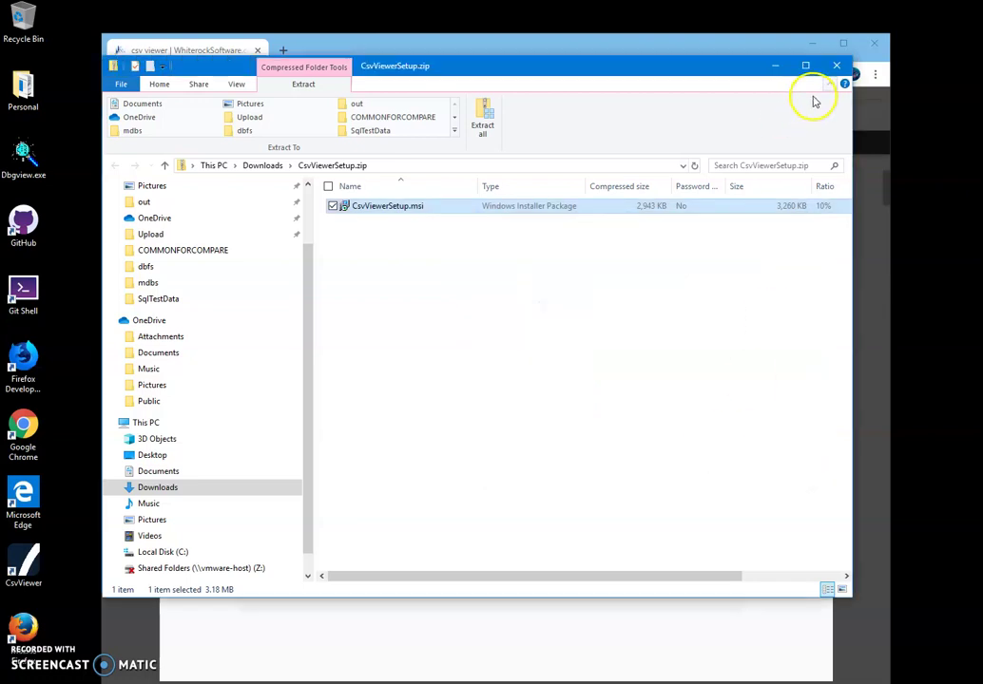
pyautogui.click(836, 69)
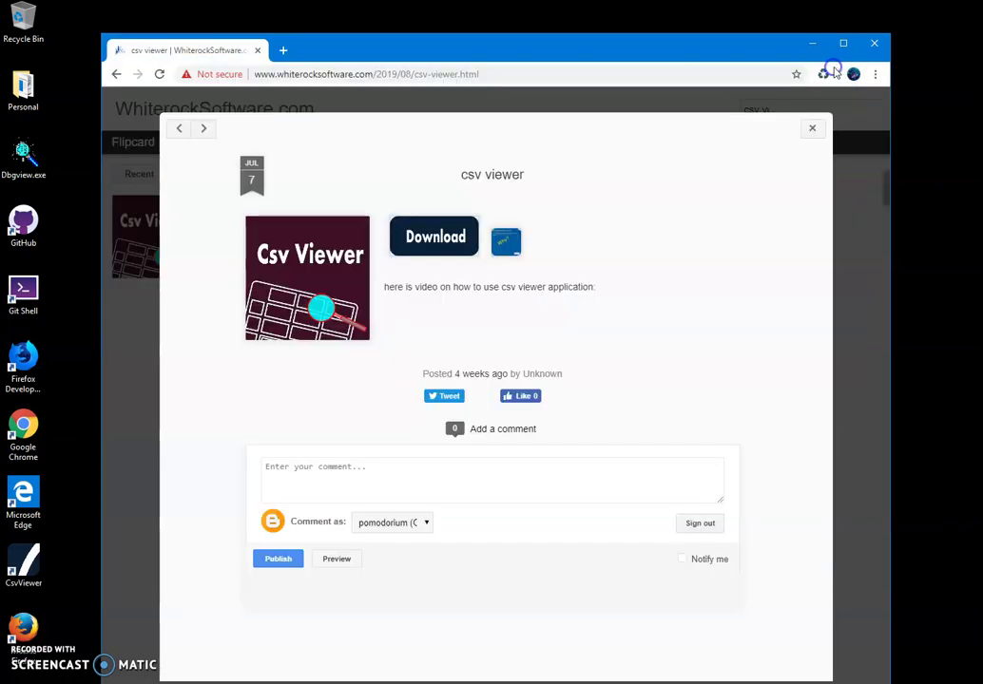
pyautogui.click(816, 43)
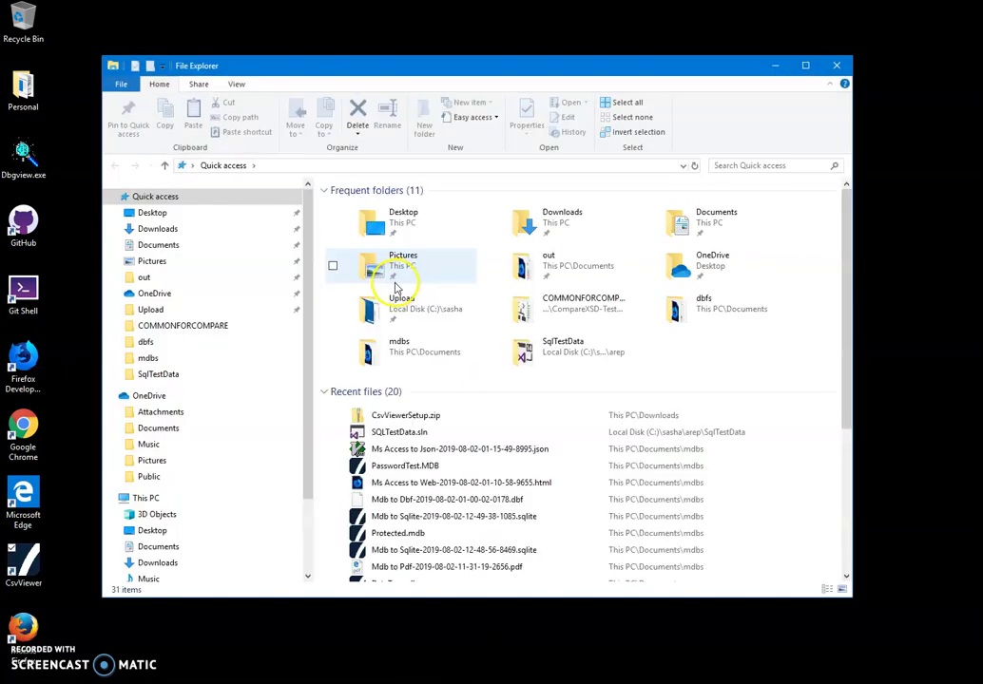
# Step: Launch CsvViewer from the desktop and load MyContacts.csv from the Documents folder
pyautogui.click(32, 573)
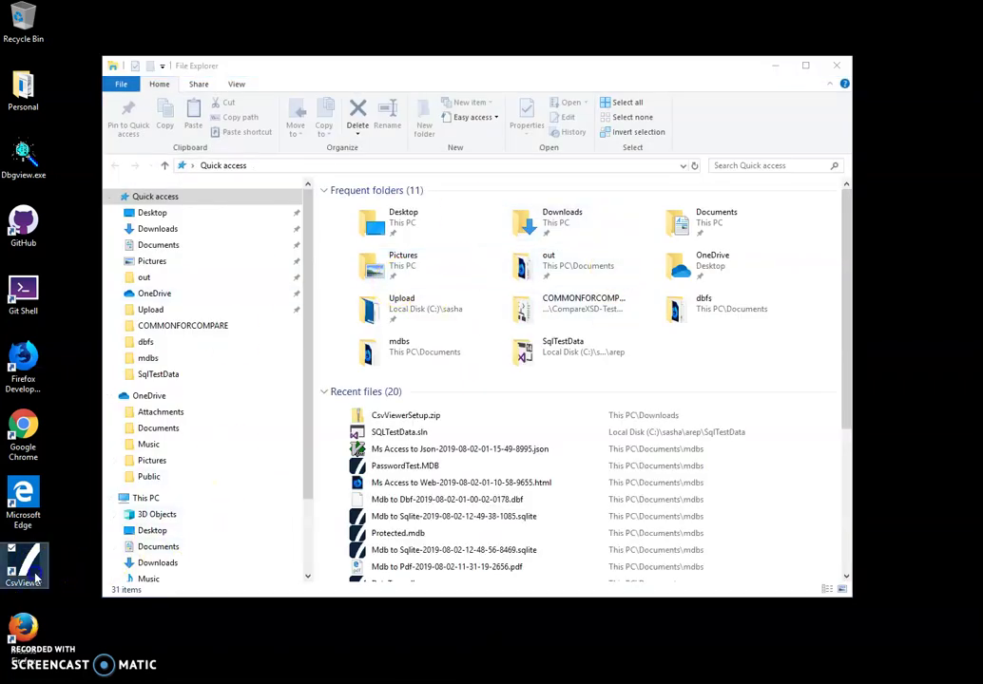
pyautogui.click(78, 564)
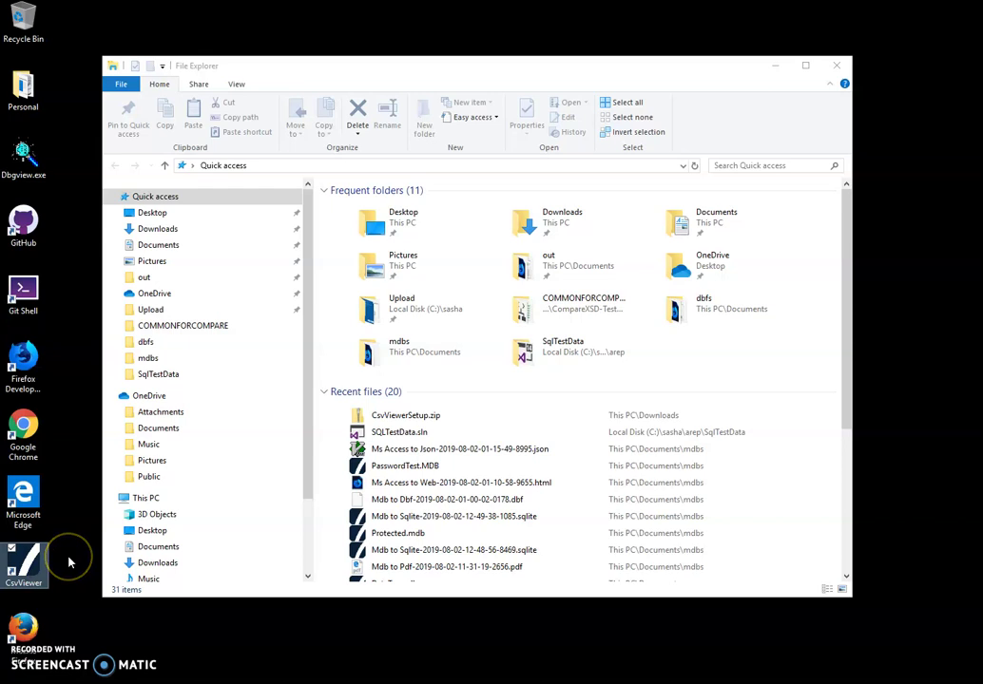
pyautogui.doubleClick(22, 571)
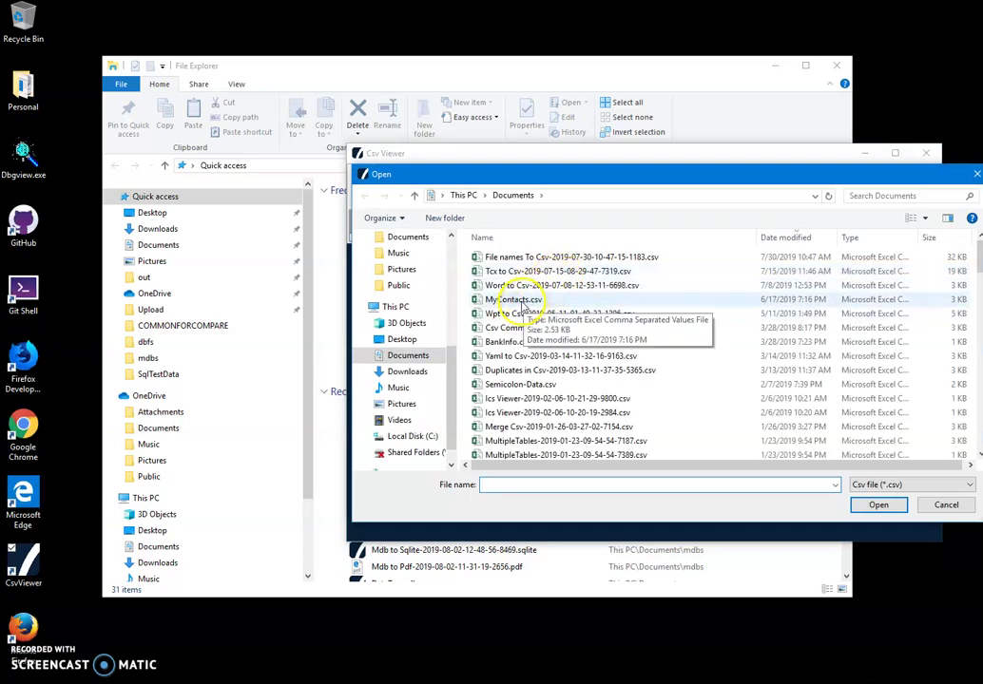
pyautogui.doubleClick(518, 302)
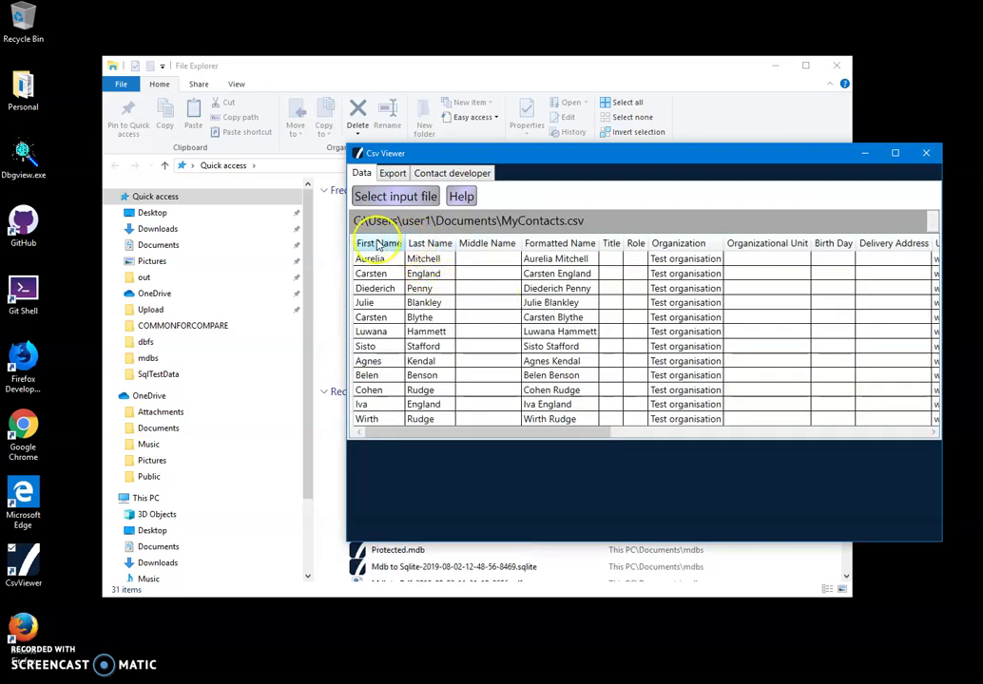
# Step: Examine the columns of MyContacts.csv from First Name across to Domestic Address Postal Code
pyautogui.click(377, 242)
pyautogui.click(420, 243)
pyautogui.click(473, 243)
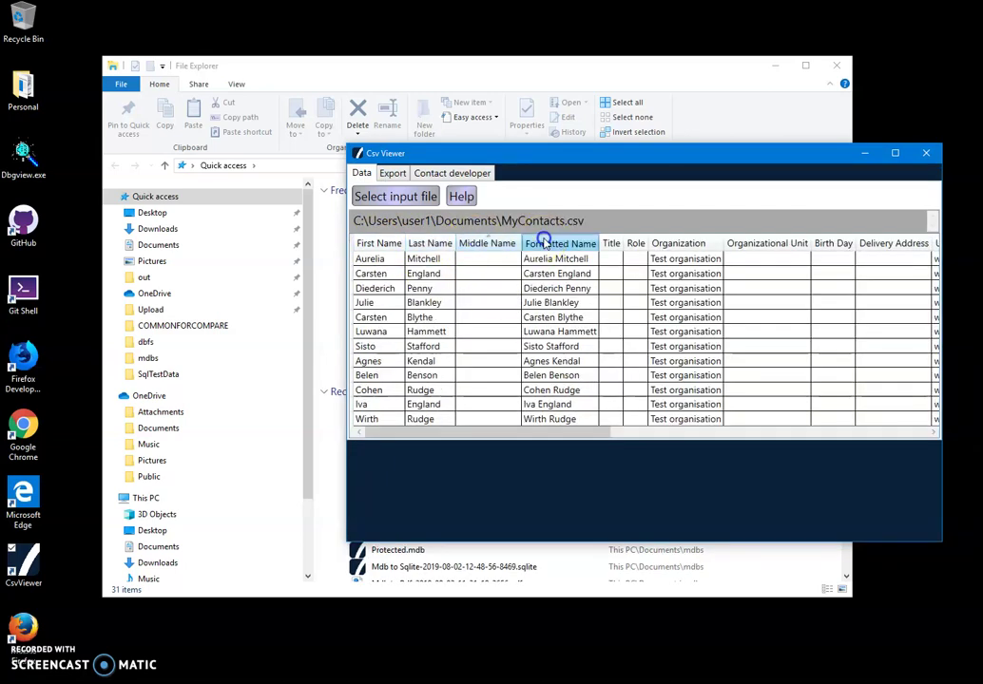
pyautogui.click(544, 243)
pyautogui.moveTo(589, 432); pyautogui.dragTo(968, 430)
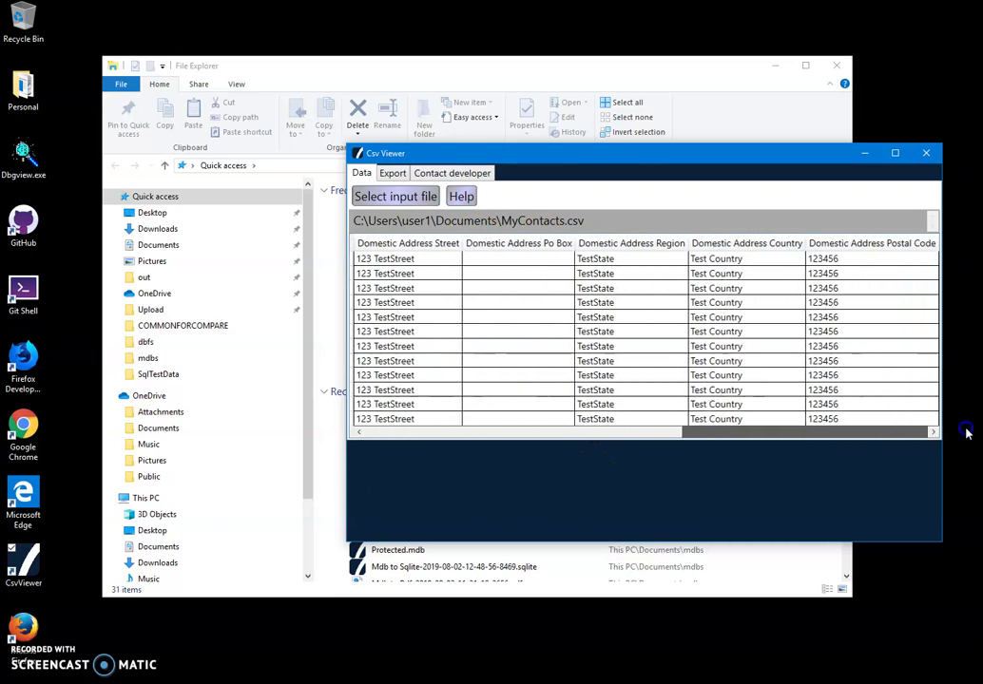
# Step: View the available export formats, return to the data table and close Csv Viewer
pyautogui.click(392, 173)
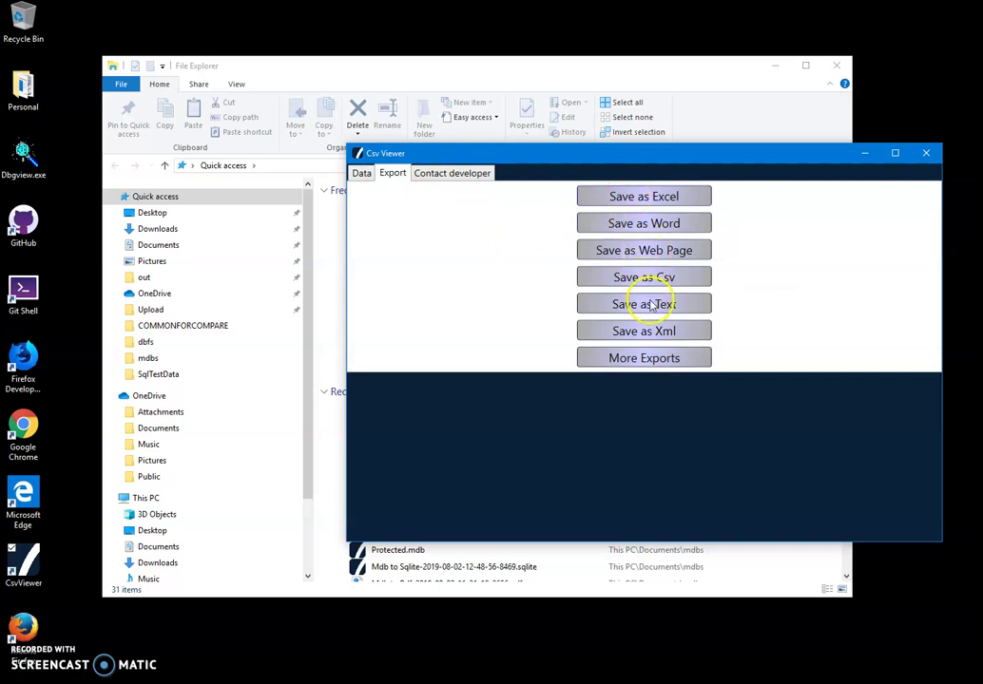
pyautogui.click(364, 173)
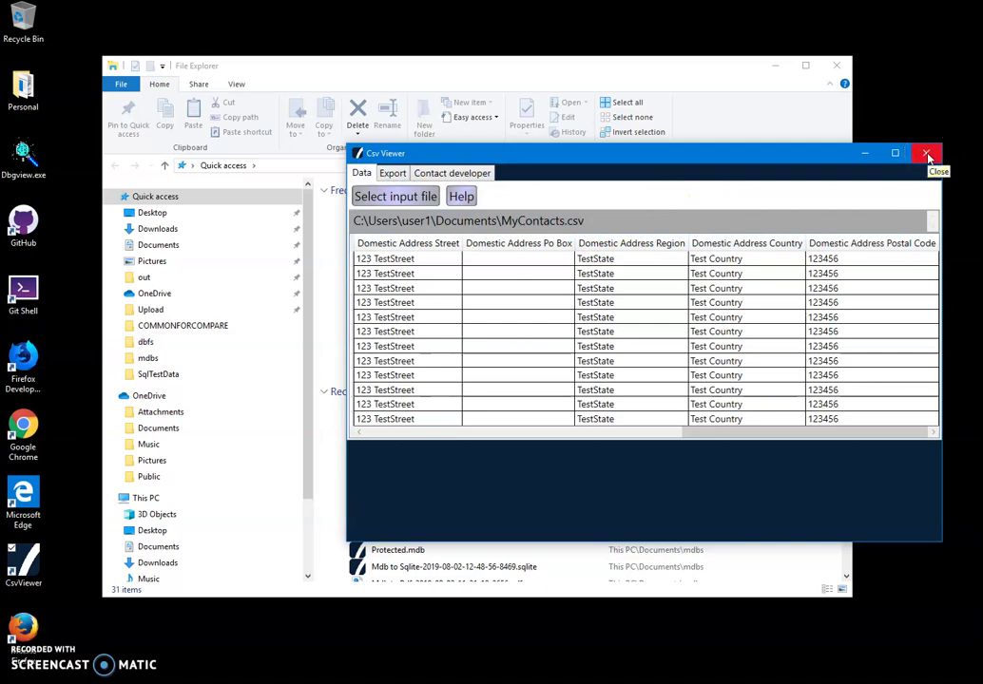
pyautogui.click(928, 155)
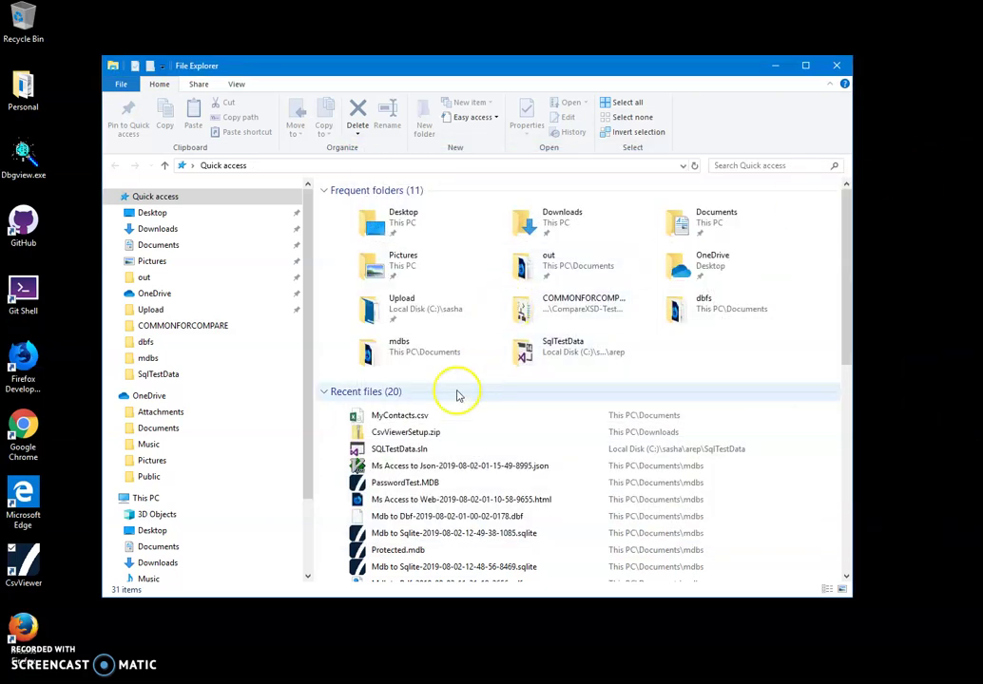
# Step: Choose to open the recent file MyContacts.csv with another app and browse this PC for an unlisted program
pyautogui.rightClick(407, 418)
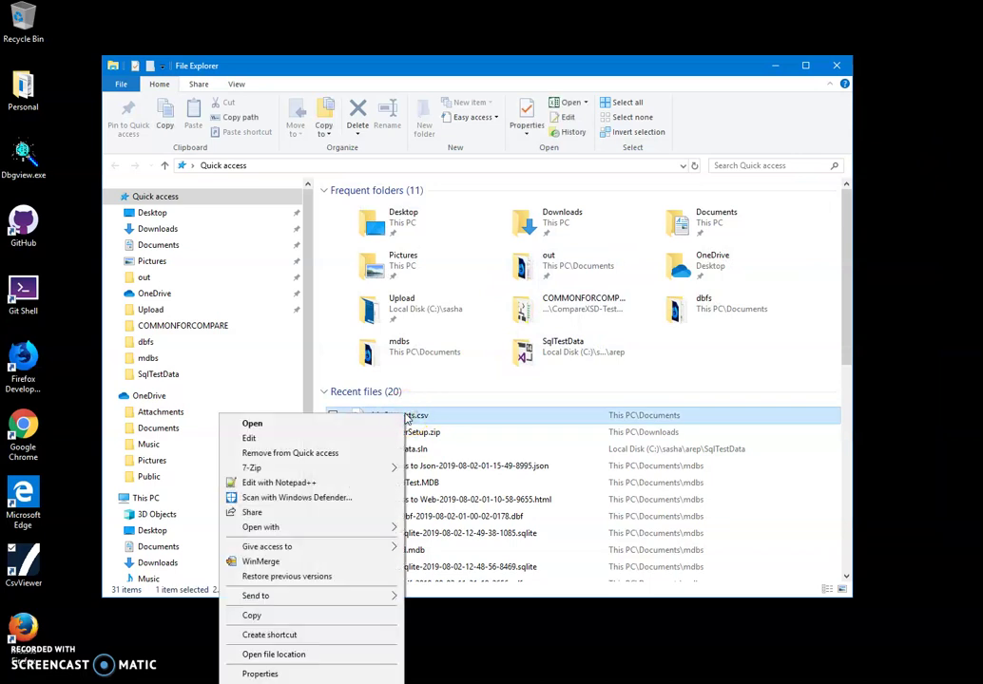
pyautogui.moveTo(323, 529)
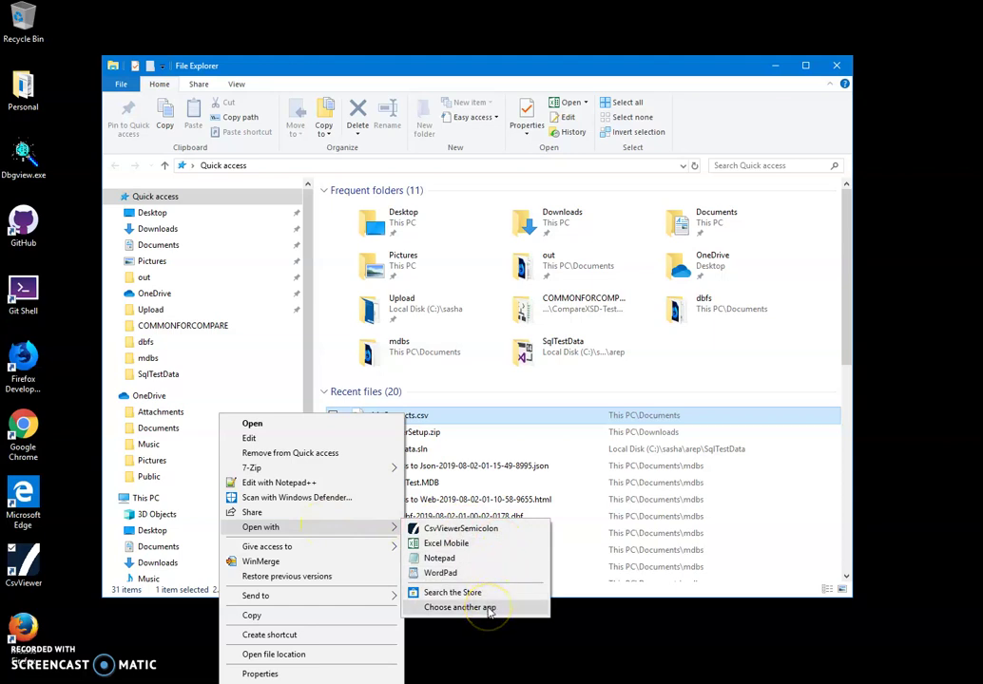
pyautogui.click(487, 609)
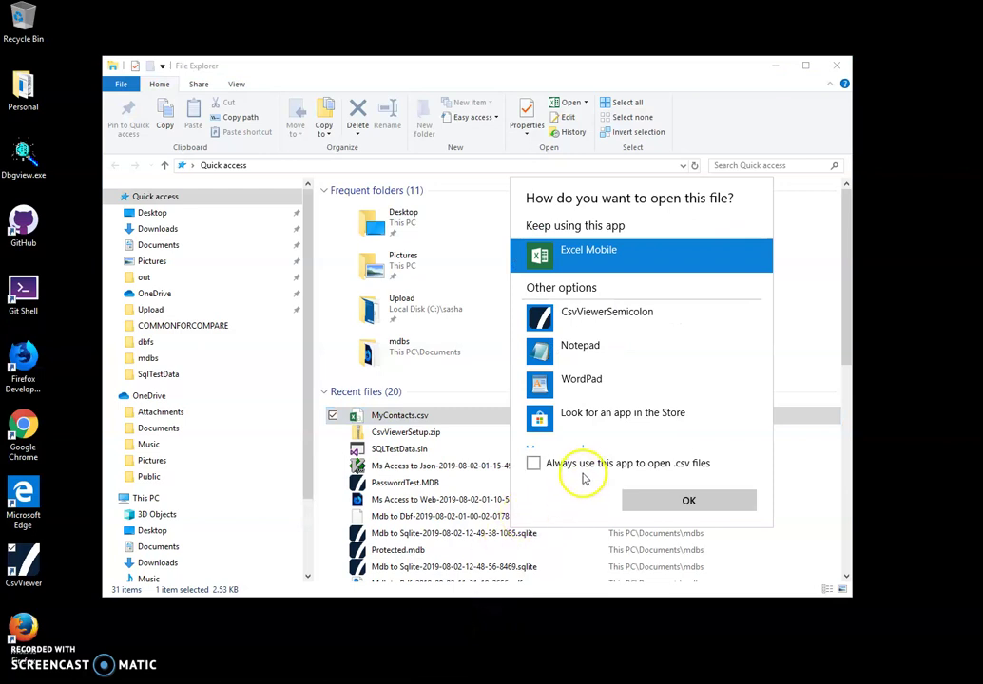
pyautogui.click(561, 444)
pyautogui.scroll(-2, 600, 419)
pyautogui.scroll(-5, 601, 418)
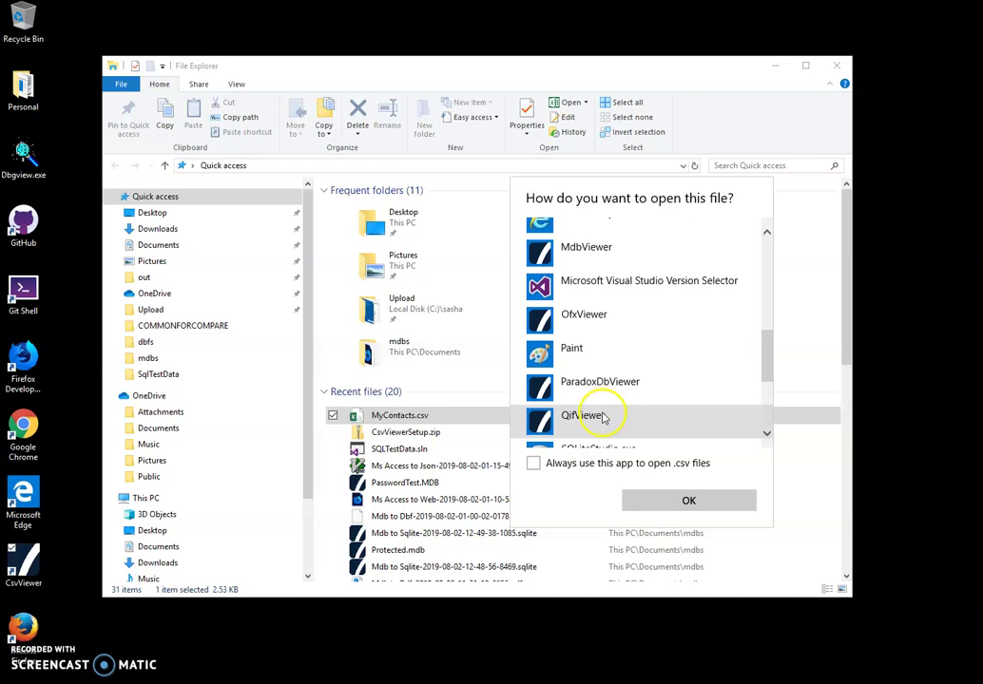
pyautogui.scroll(-3, 601, 418)
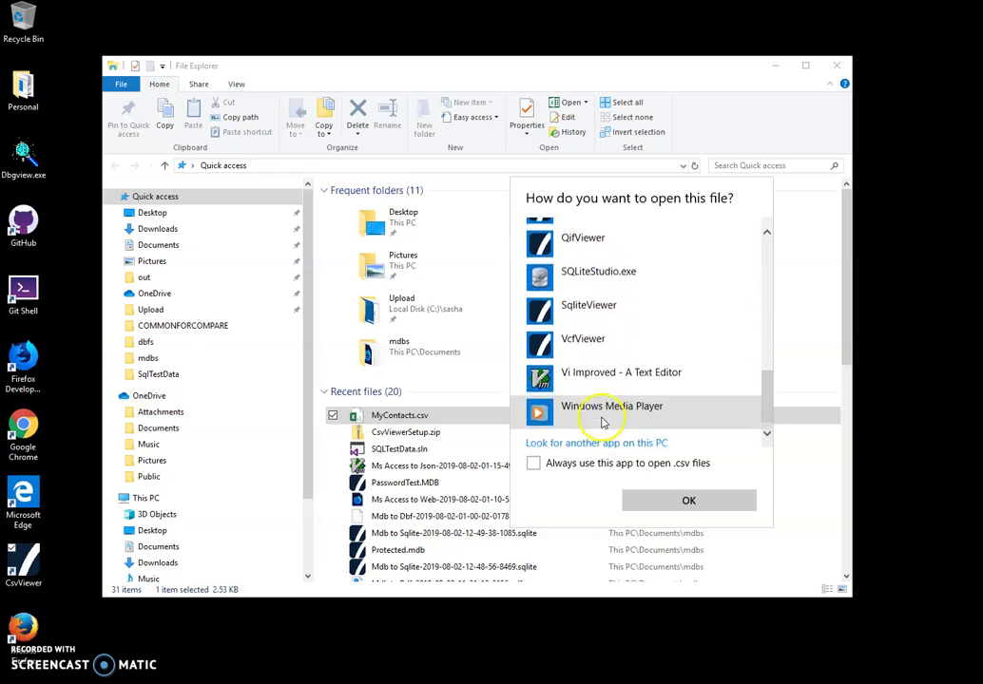
pyautogui.click(595, 429)
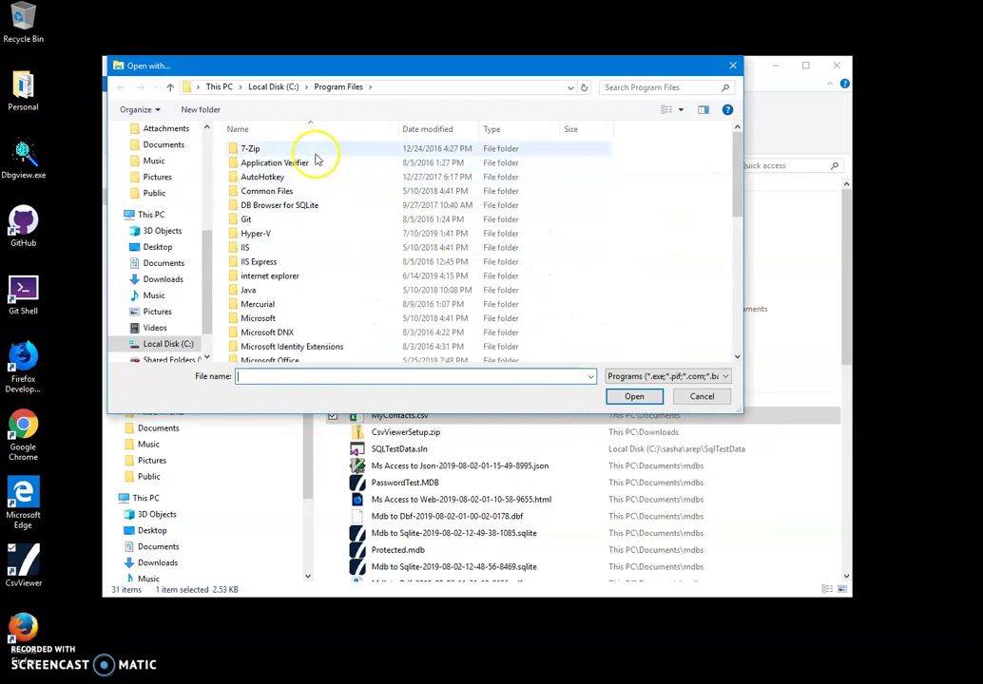
# Step: Pick CsvViewer.exe from C:\Program Files (x86)\WhiterockSoftware\CsvViewer as the program for opening the file
pyautogui.click(275, 88)
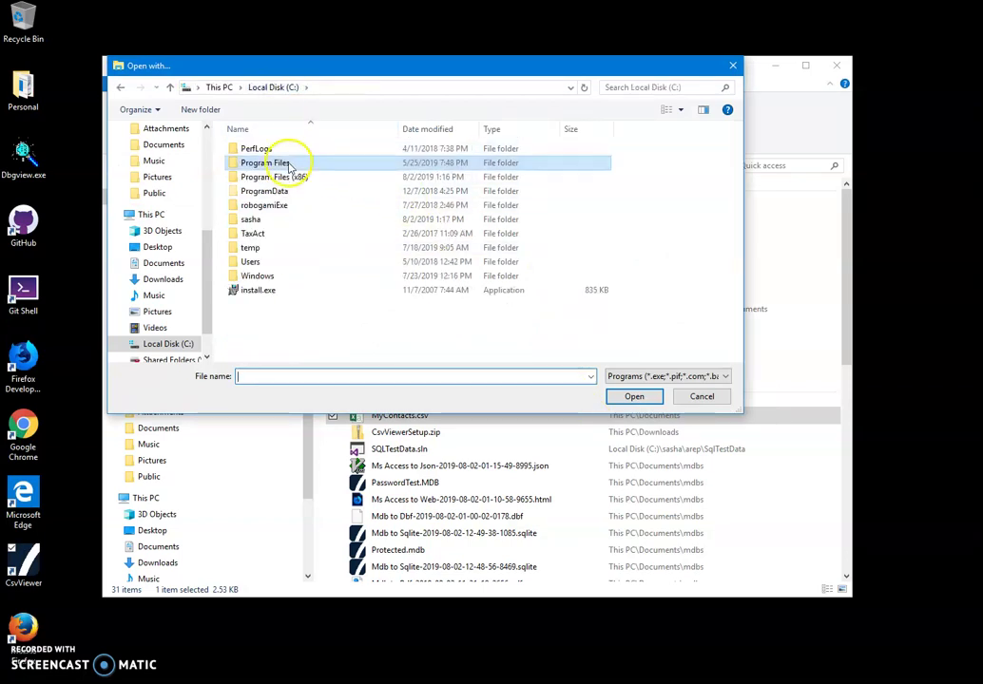
pyautogui.doubleClick(282, 176)
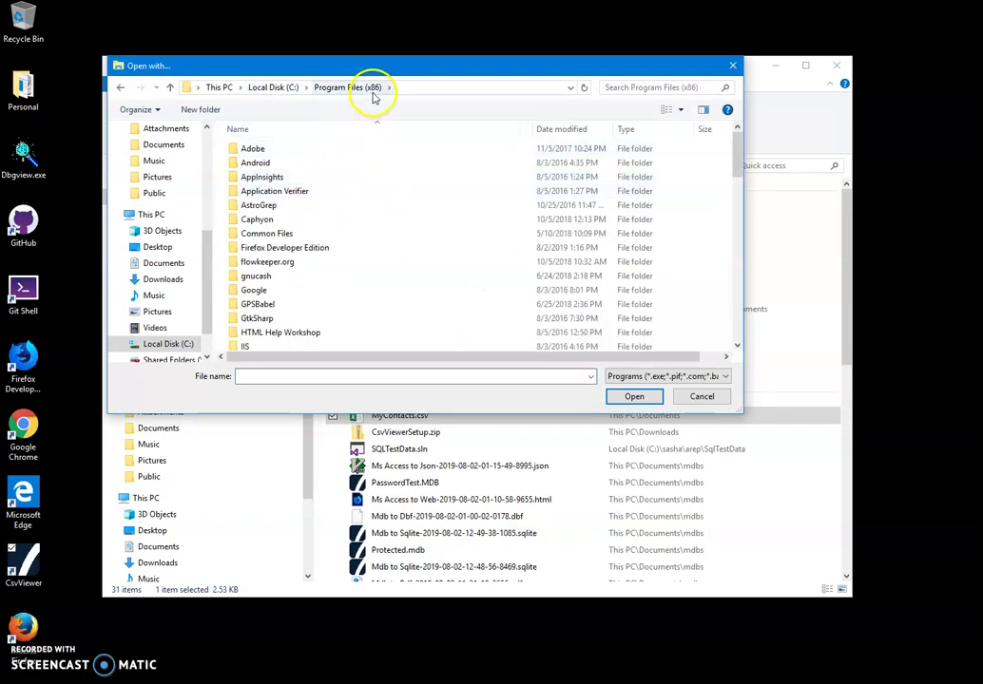
pyautogui.scroll(-3, 357, 245)
pyautogui.scroll(-9, 357, 245)
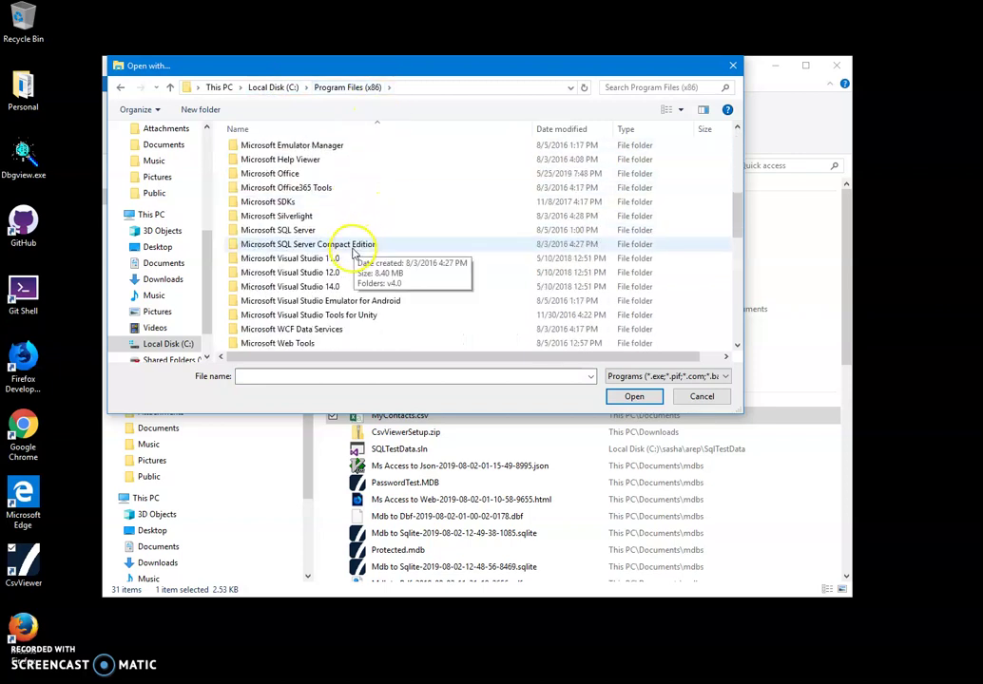
pyautogui.scroll(-2, 350, 259)
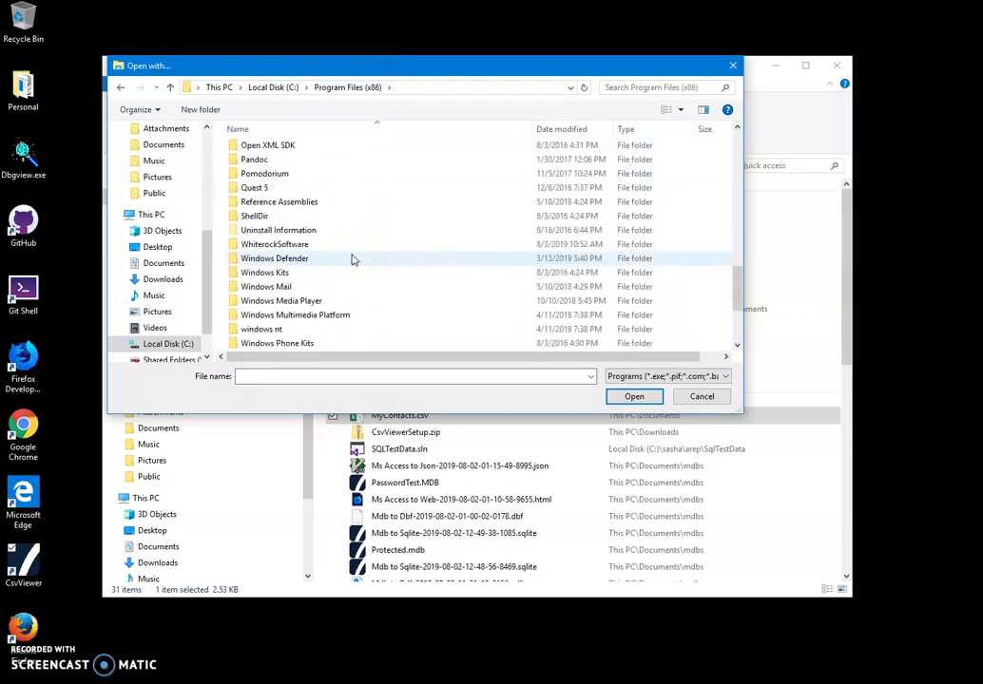
pyautogui.doubleClick(297, 244)
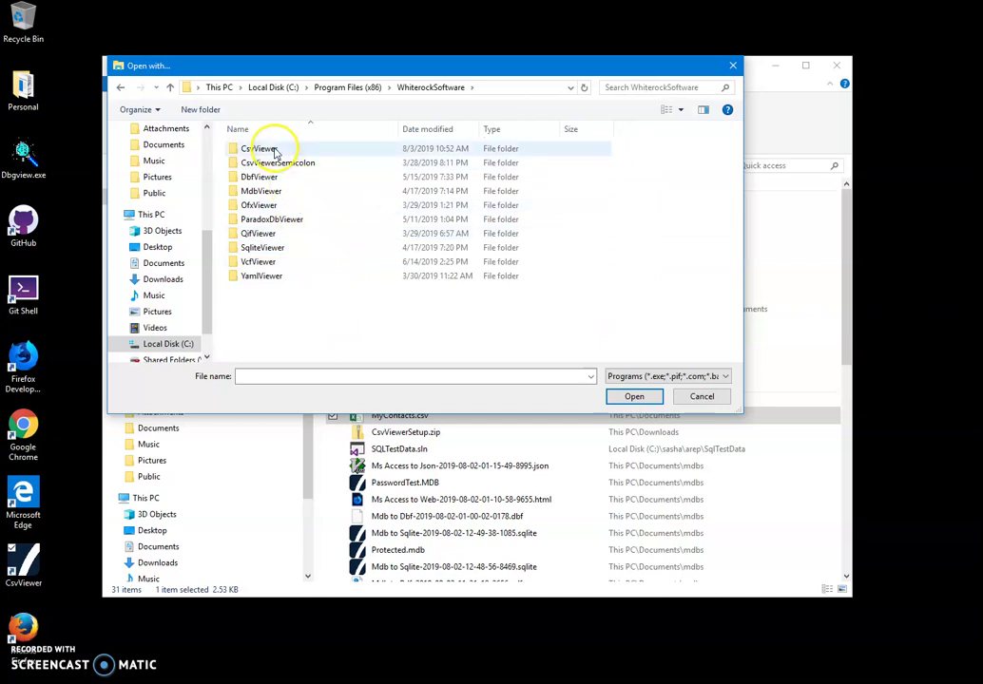
pyautogui.doubleClick(273, 152)
pyautogui.click(261, 164)
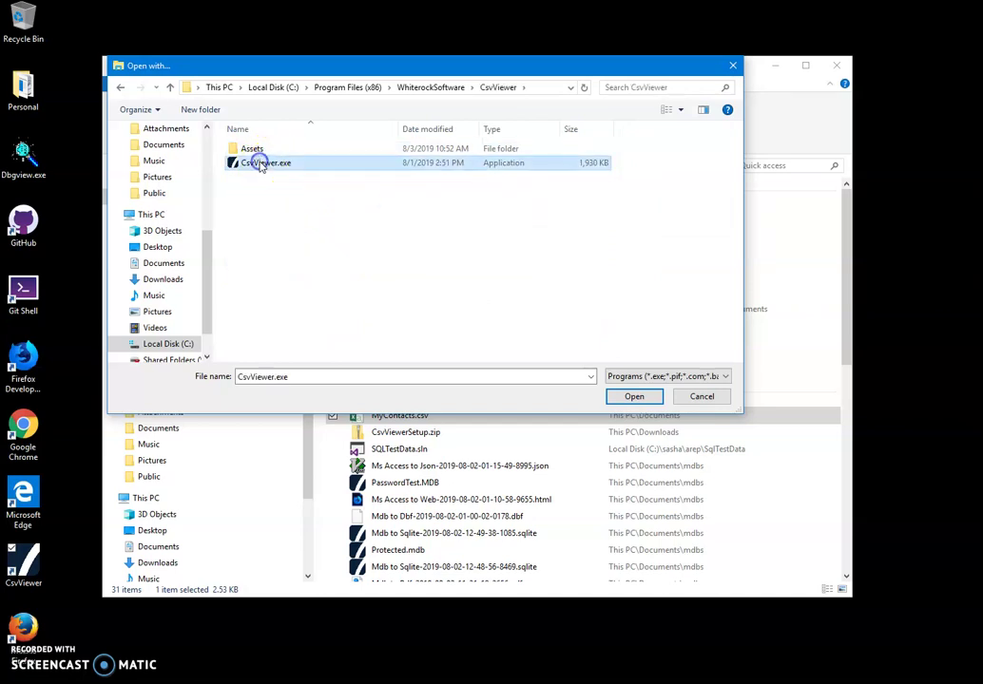
pyautogui.doubleClick(262, 165)
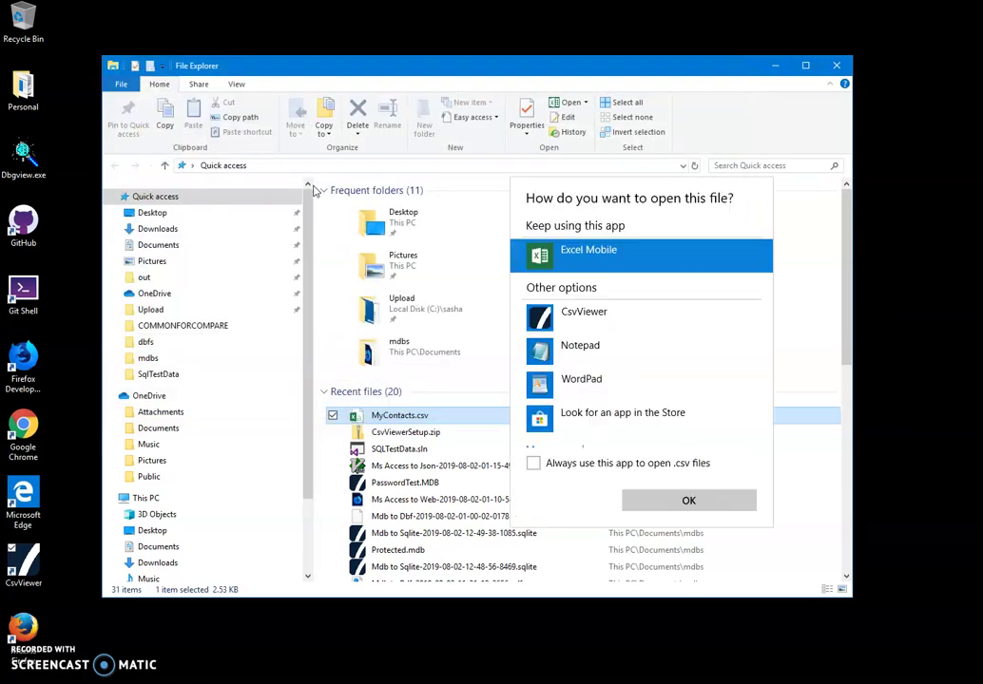
# Step: Make CsvViewer the app always used for .csv files and open MyContacts.csv with it
pyautogui.click(614, 317)
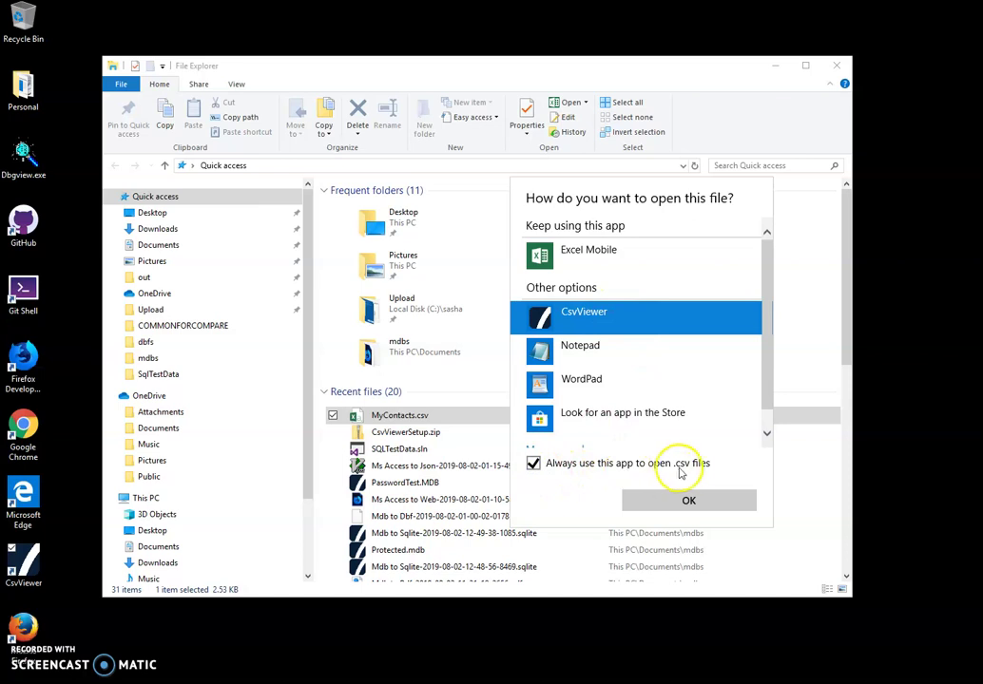
pyautogui.click(697, 505)
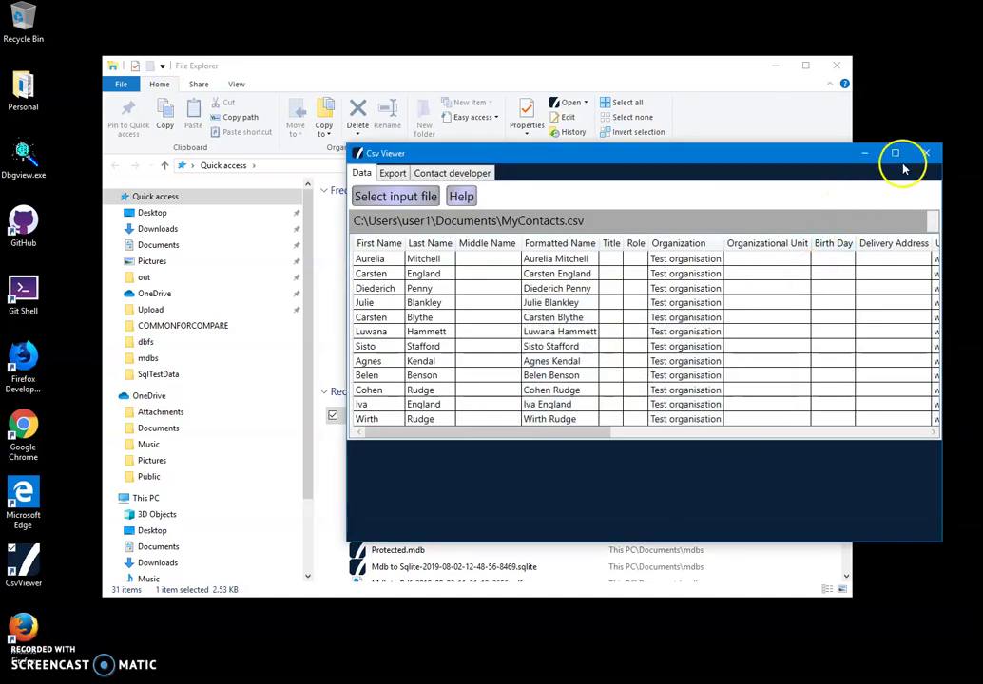
pyautogui.click(926, 153)
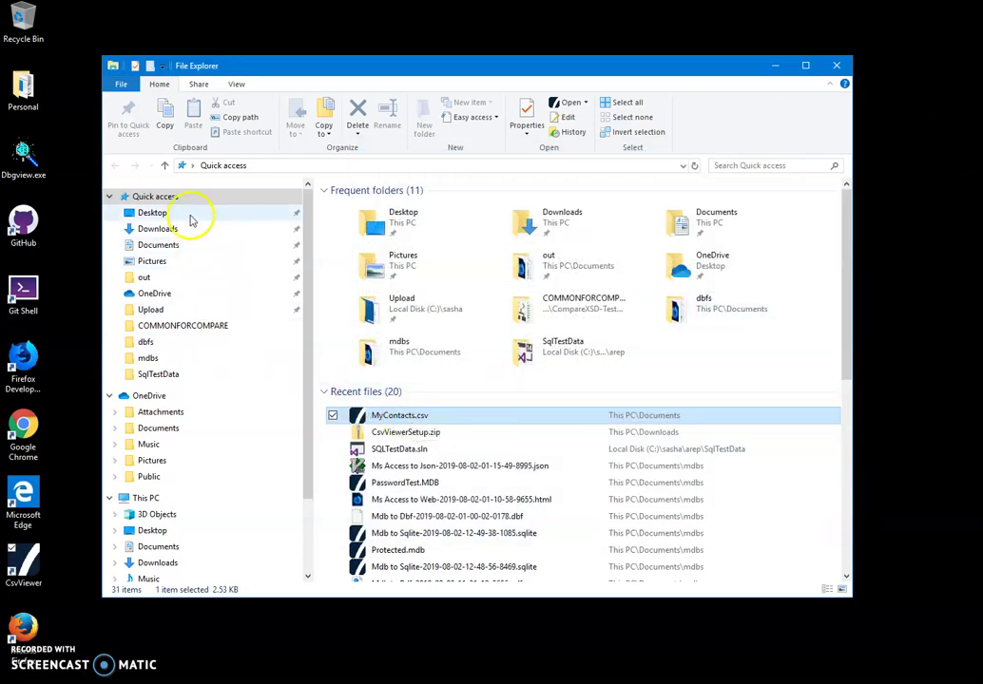
pyautogui.click(185, 244)
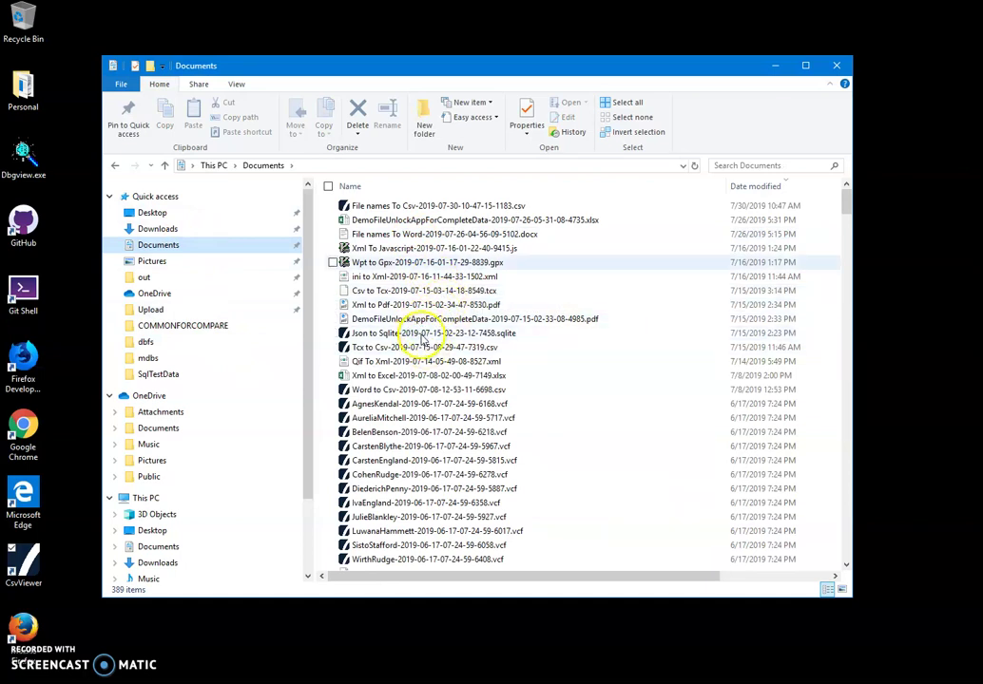
pyautogui.click(425, 206)
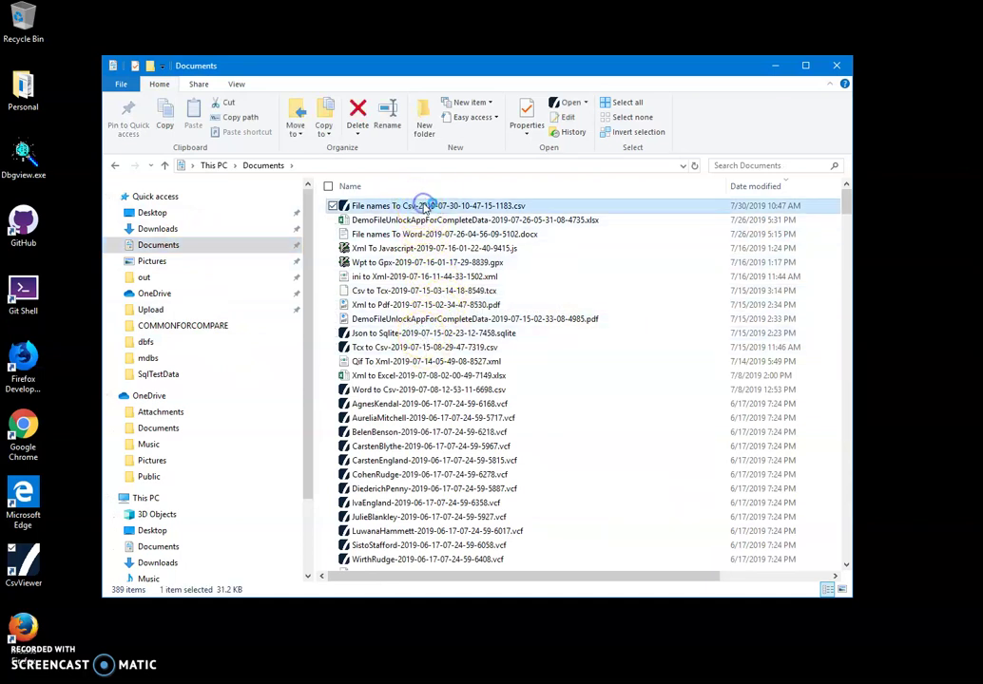
pyautogui.doubleClick(424, 206)
# Step: Browse down the file table and sort its rows by Size, by Created and finally by Last modified
pyautogui.click(526, 287)
pyautogui.scroll(-15, 535, 350)
pyautogui.scroll(-4, 535, 350)
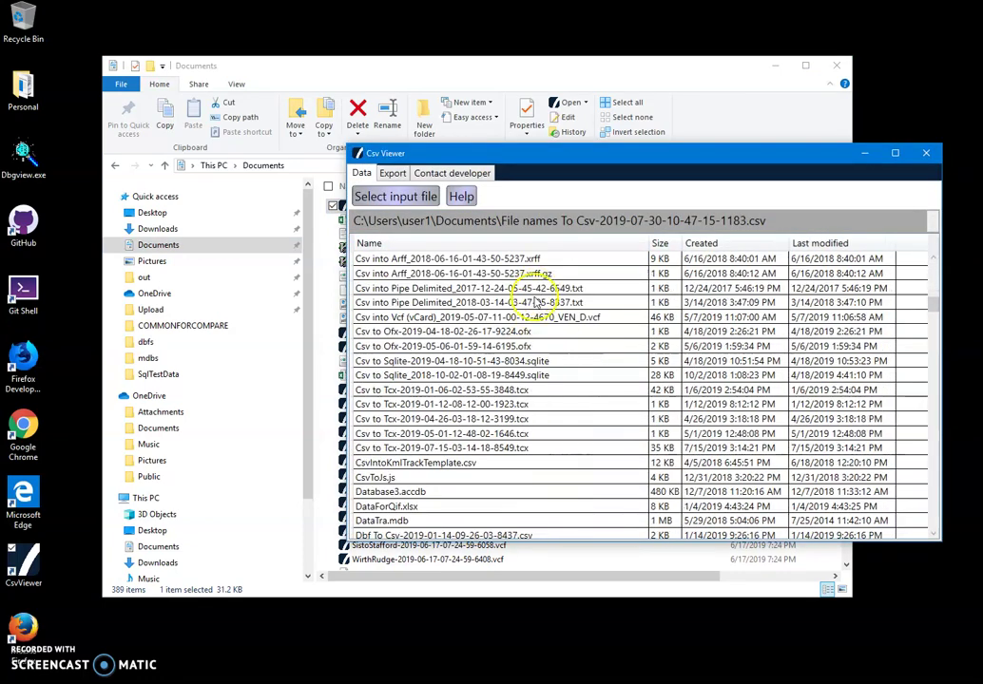
pyautogui.click(663, 243)
pyautogui.click(700, 244)
pyautogui.click(822, 243)
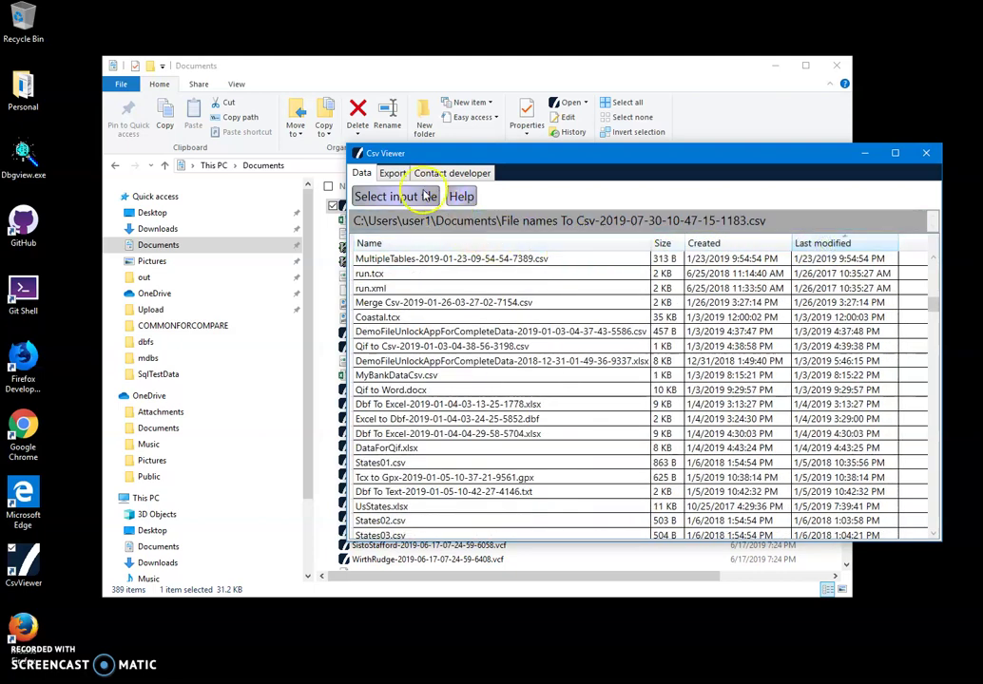
# Step: View the export formats offered for this file, return to the data table and browse further rows
pyautogui.click(394, 175)
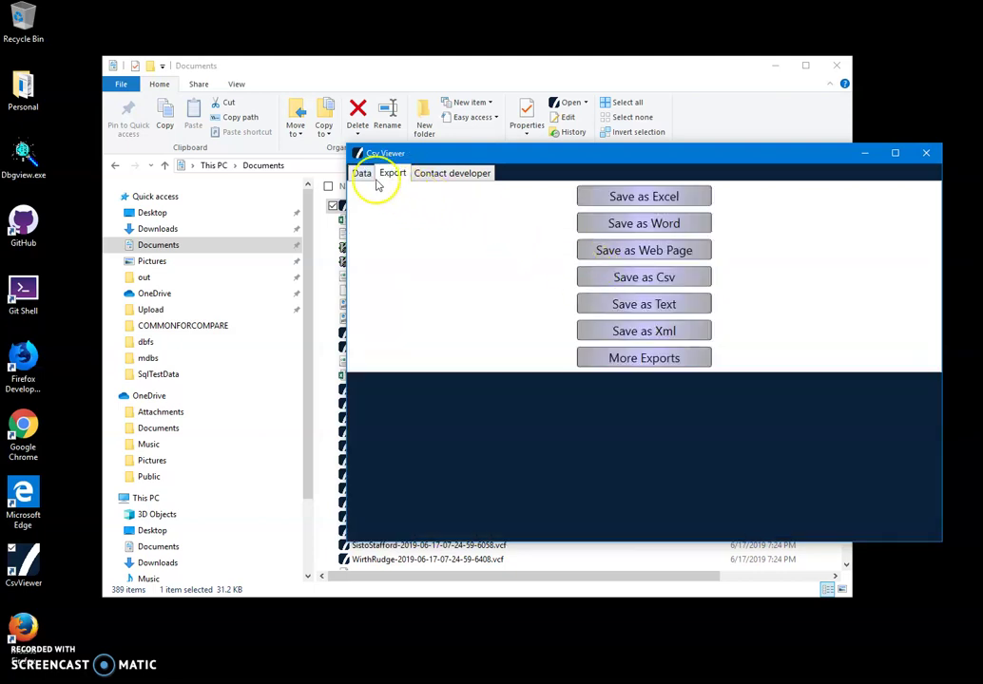
pyautogui.click(365, 177)
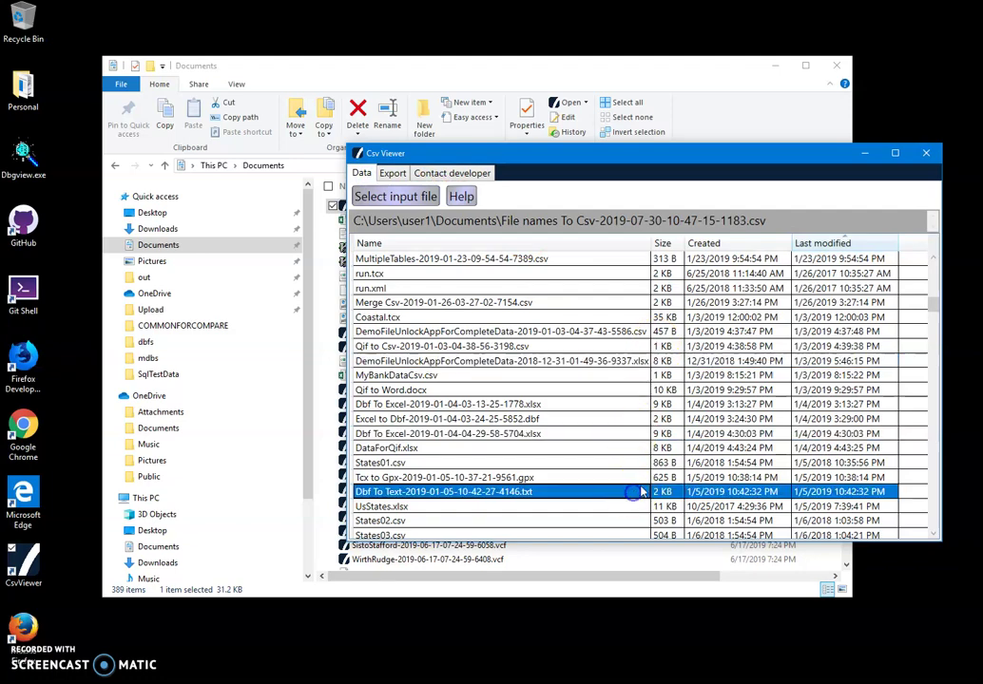
pyautogui.scroll(-6, 855, 333)
pyautogui.moveTo(933, 322); pyautogui.dragTo(928, 226)
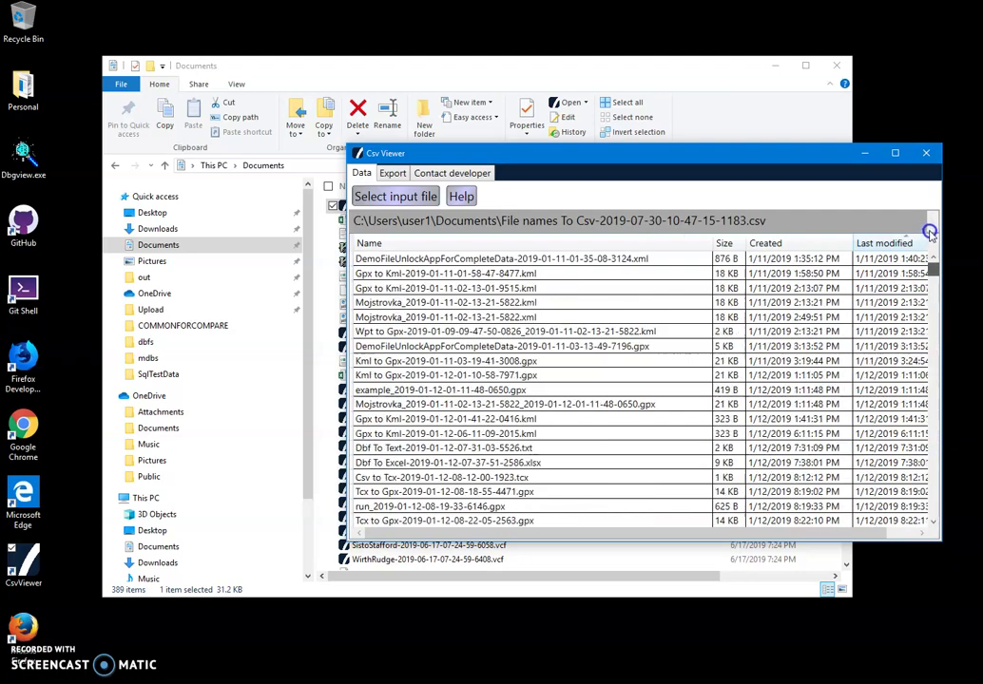
# Step: Maximize the Csv Viewer window, restore it to its smaller size and move it closer to the middle of the desktop
pyautogui.doubleClick(775, 155)
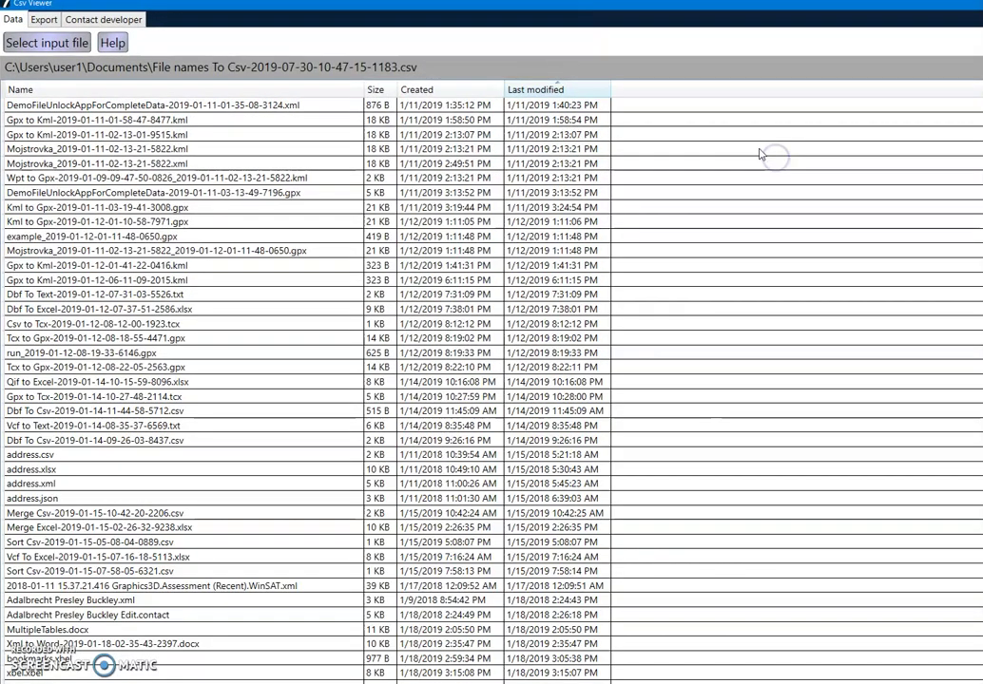
pyautogui.doubleClick(589, 11)
pyautogui.moveTo(616, 158); pyautogui.dragTo(496, 124)
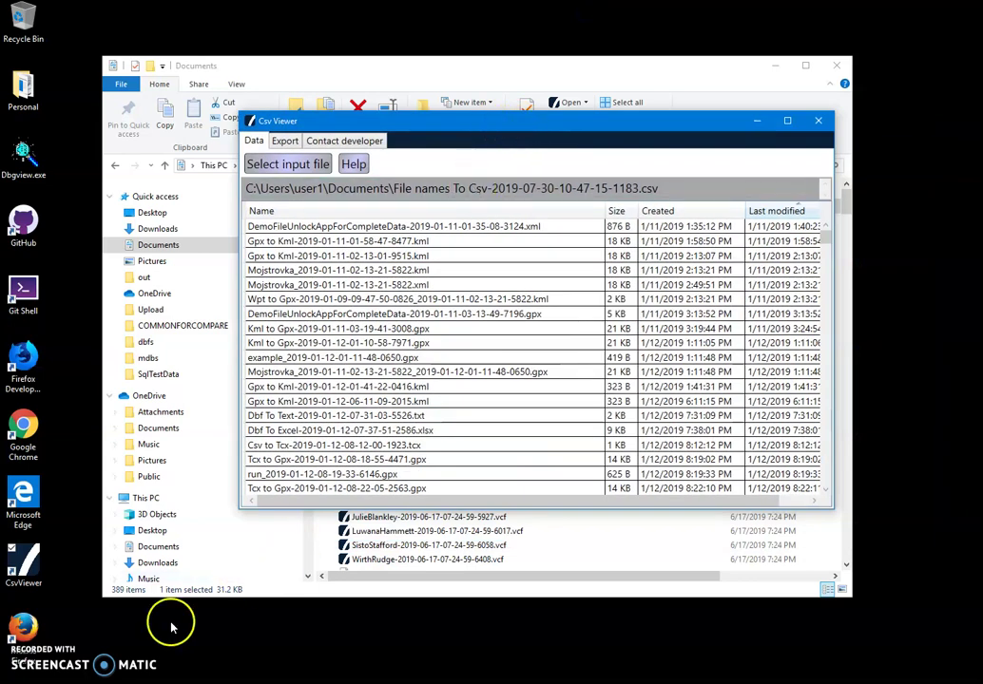